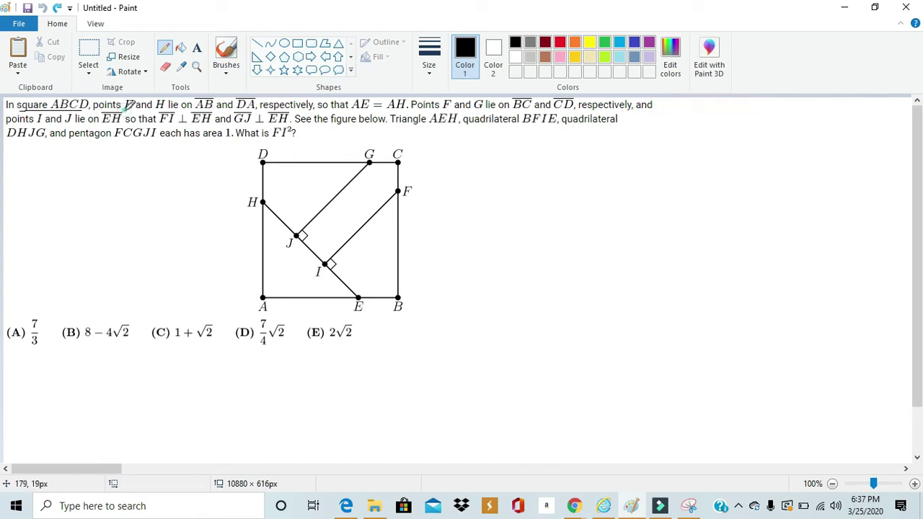
Step: Underline that E, H lie on AB, DA and F, G on BC, CD; tick AH and AE as equal
drag(126, 110, 405, 111)
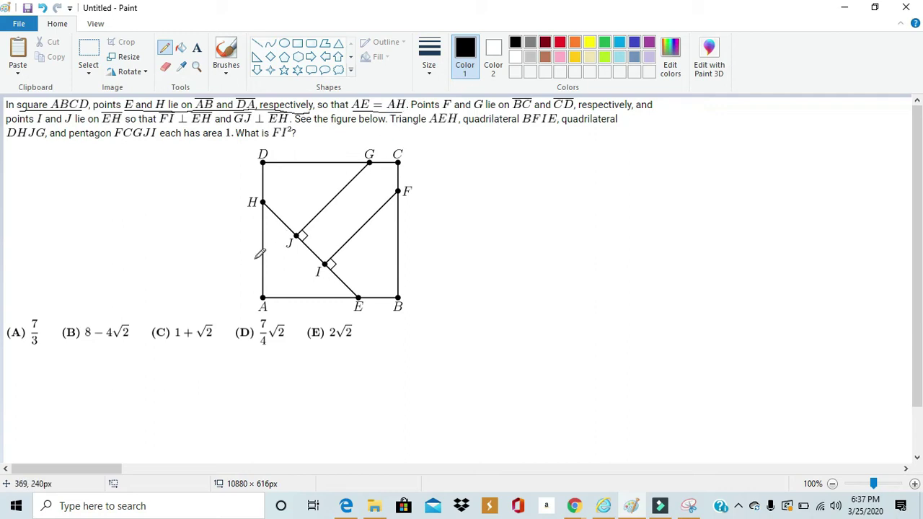
drag(257, 259, 266, 259)
drag(304, 291, 305, 304)
drag(412, 112, 630, 114)
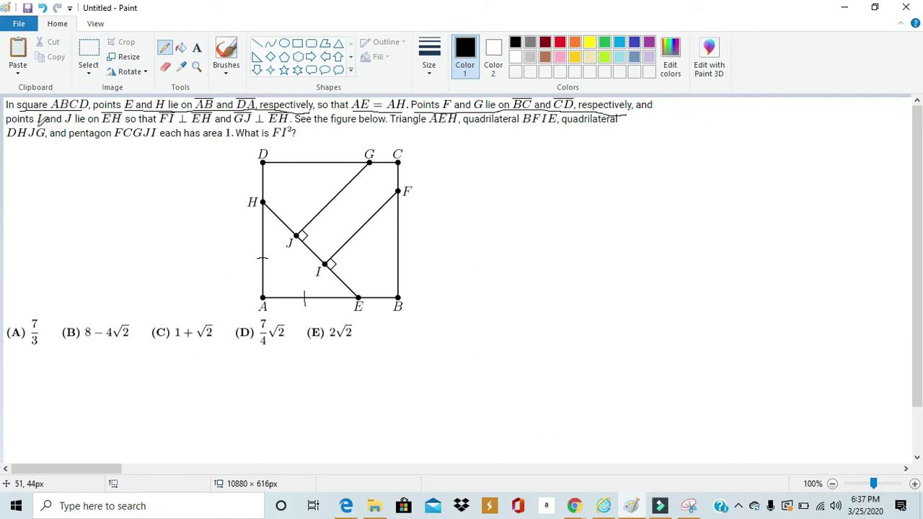
Step: Underline the I and J condition and triangle AEH, BFIE, DHJG each having area 1
drag(37, 126, 308, 124)
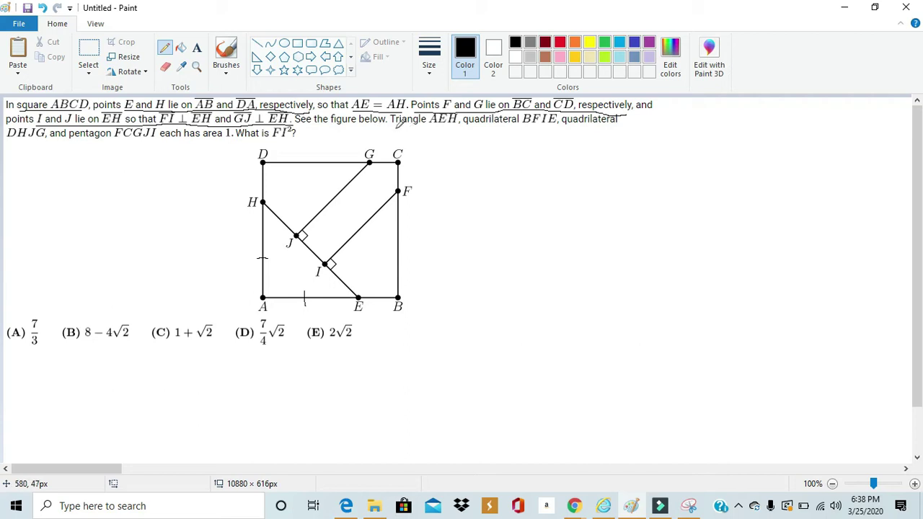
drag(391, 125, 459, 122)
drag(527, 124, 617, 125)
drag(9, 142, 154, 139)
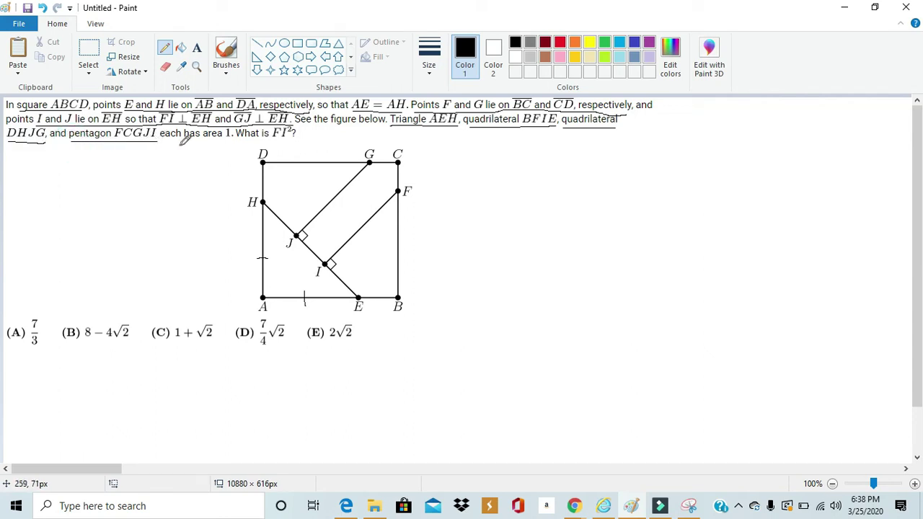
drag(215, 139, 287, 139)
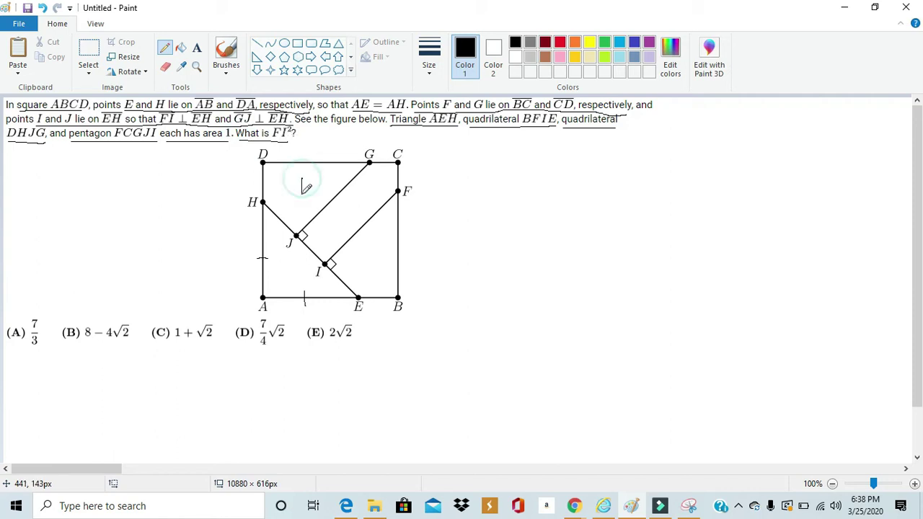
Step: Write 1 in each of the four regions and s² = 4 beside the square
mouse_move(302, 179)
mouse_down()
mouse_move(302, 194)
mouse_move(349, 211)
mouse_up()
drag(376, 252, 375, 267)
drag(289, 259, 290, 274)
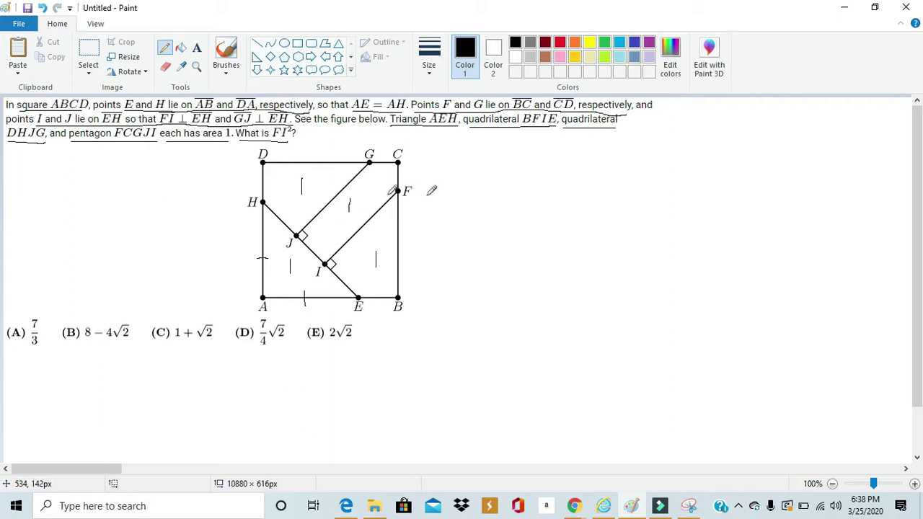
drag(538, 179, 527, 192)
drag(534, 176, 602, 190)
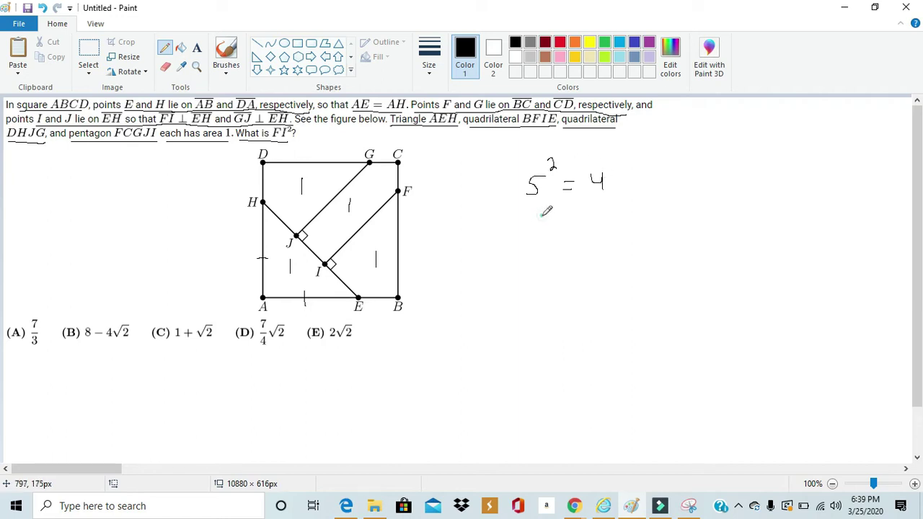
Step: Handwrite s = 2 beneath the s² = 4 line
mouse_move(543, 216)
mouse_down()
mouse_move(533, 231)
mouse_move(572, 222)
mouse_up()
mouse_move(563, 228)
mouse_down()
mouse_move(599, 215)
mouse_move(610, 225)
mouse_move(601, 216)
mouse_up()
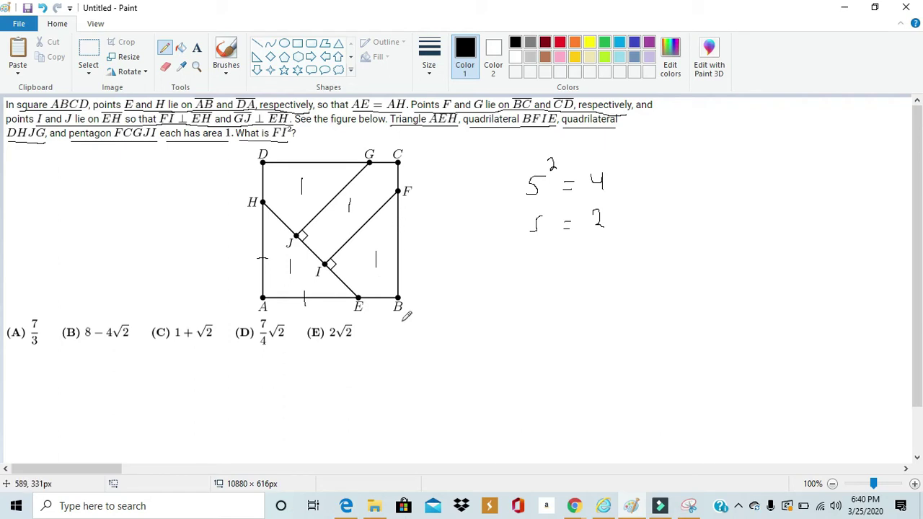
Step: Extend HE past E to point P below B, join B to P, and begin the right-angle mark at A
drag(359, 296, 402, 339)
drag(398, 302, 402, 339)
drag(412, 344, 413, 354)
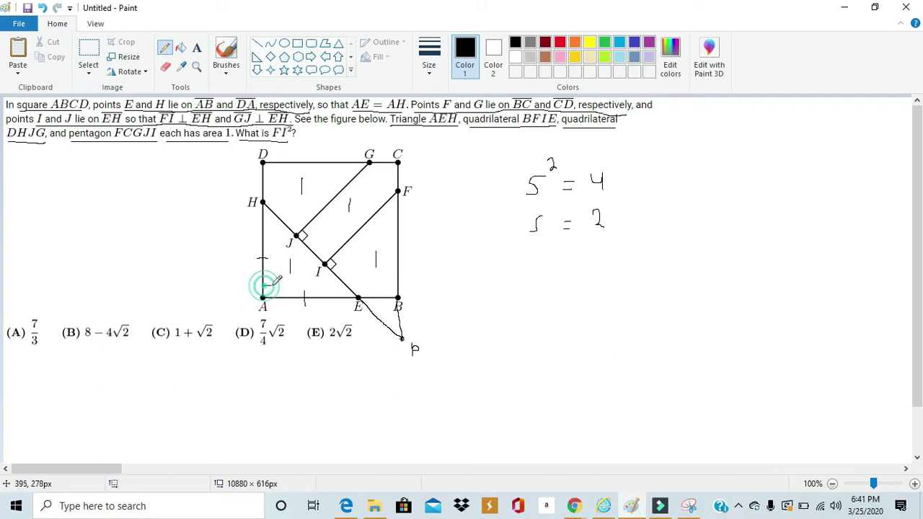
drag(264, 284, 275, 283)
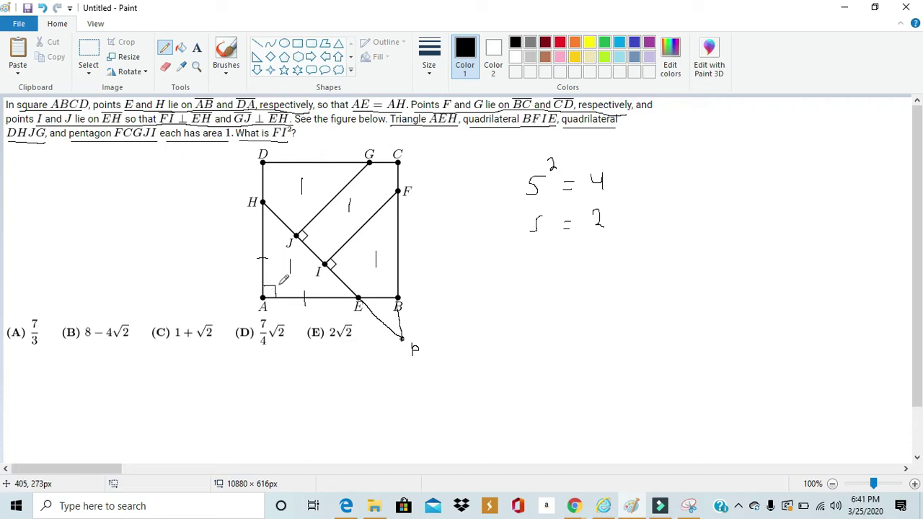
Step: Finish the right-angle mark at A and label both angles at E as 45°
drag(275, 296, 265, 286)
drag(329, 282, 334, 291)
drag(336, 290, 343, 289)
drag(375, 305, 381, 308)
Step: Label the angle at P as 45° and mark the right angle at B
mouse_move(401, 330)
mouse_down()
mouse_move(395, 335)
mouse_move(429, 333)
mouse_up()
click(425, 324)
click(431, 325)
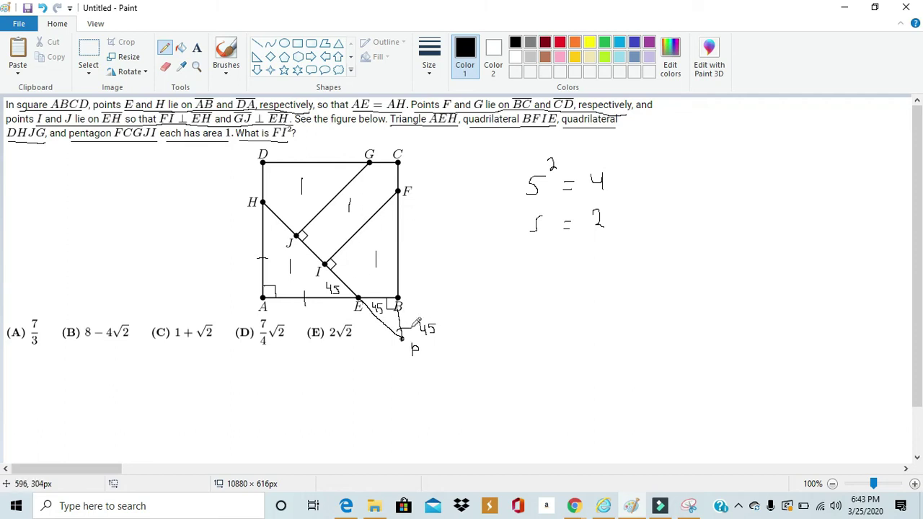
Step: Label the angle near F on segment IF as 45 and tick FI as the unknown length
mouse_move(383, 218)
mouse_down()
mouse_move(388, 228)
mouse_move(395, 218)
mouse_up()
click(365, 221)
click(369, 303)
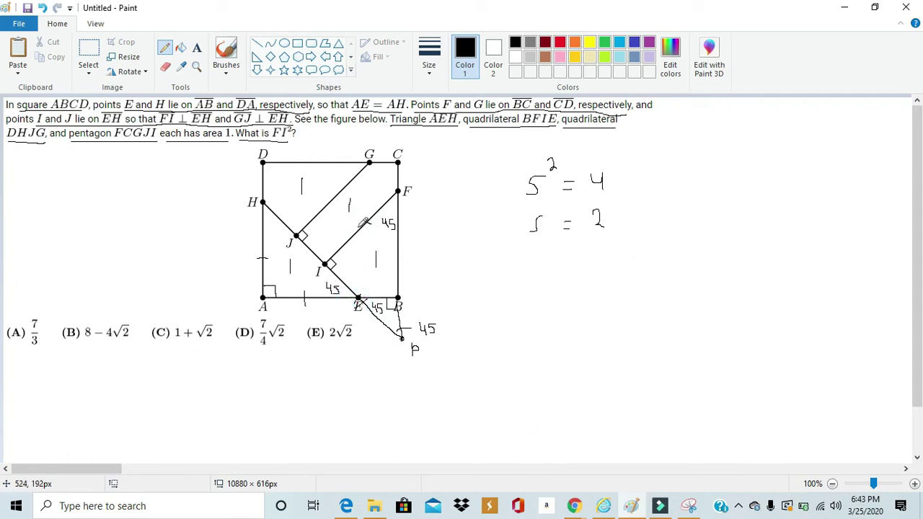
drag(356, 222, 362, 228)
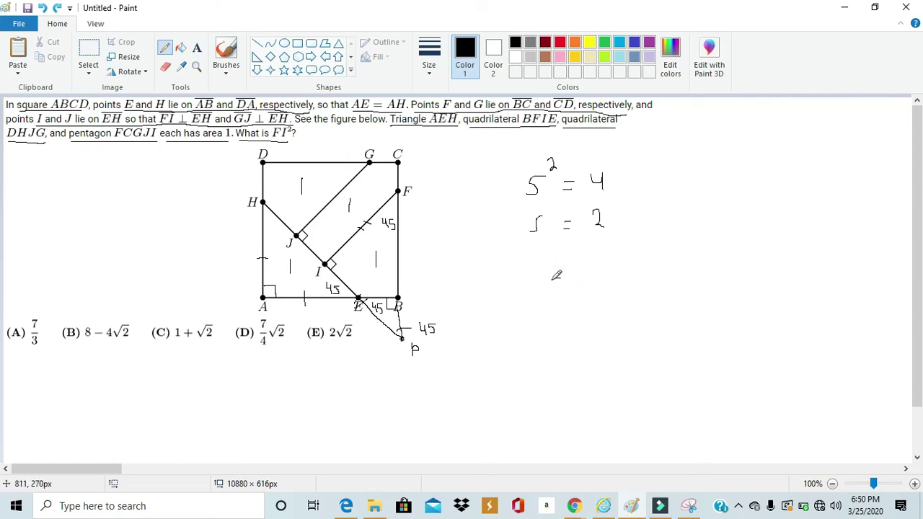
Step: Write the triangle's area as (s)(s)/2, rewrite it as s²/2, and set it equal to 1
mouse_move(553, 283)
mouse_down()
mouse_move(563, 291)
mouse_move(546, 306)
mouse_up()
mouse_move(564, 275)
mouse_down()
mouse_move(576, 293)
mouse_move(586, 279)
mouse_move(584, 303)
mouse_move(607, 273)
mouse_move(606, 301)
mouse_up()
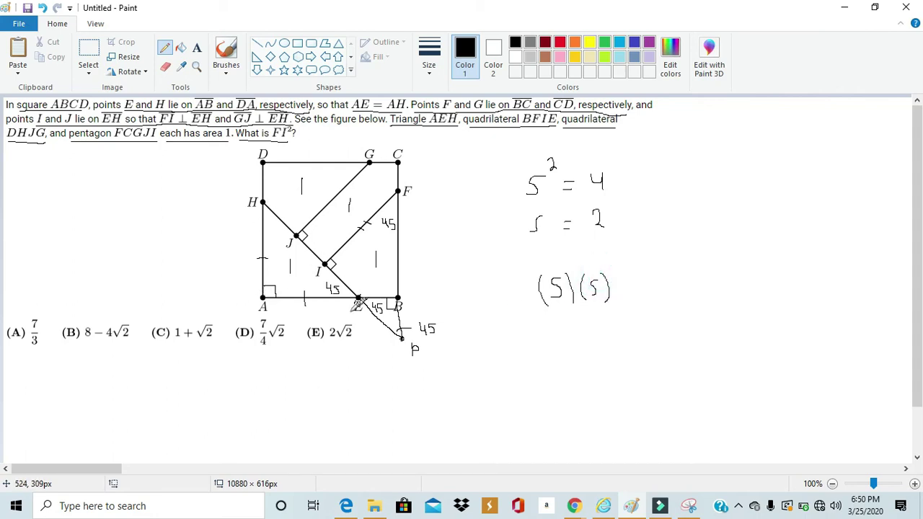
mouse_move(543, 311)
mouse_down()
mouse_move(605, 312)
mouse_move(575, 326)
mouse_move(588, 340)
mouse_up()
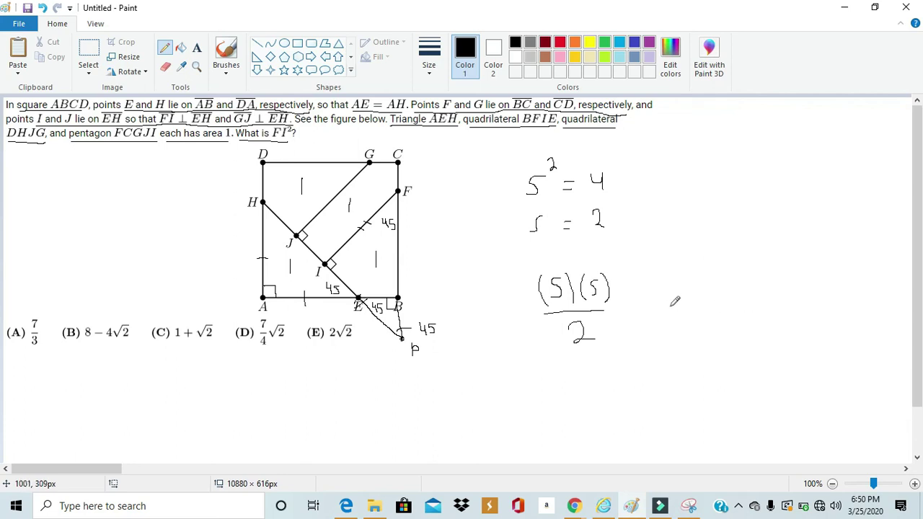
drag(655, 303, 708, 306)
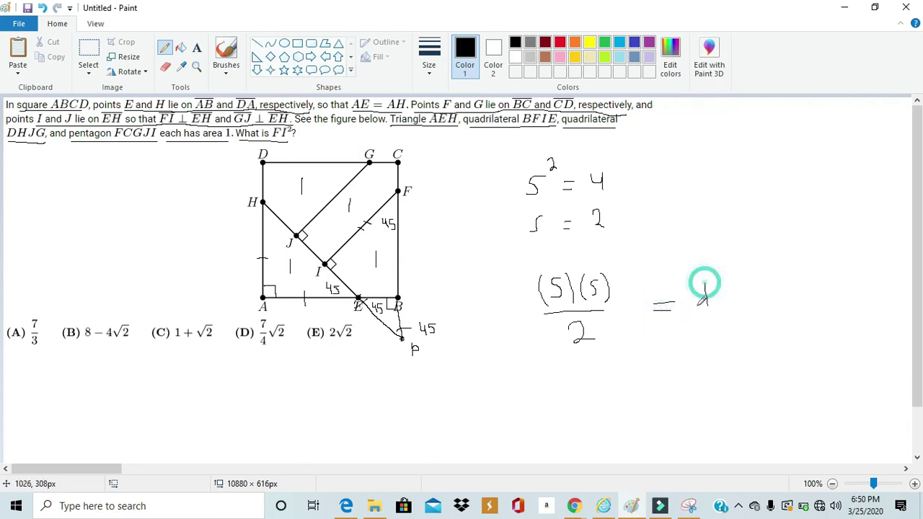
mouse_move(590, 371)
mouse_down()
mouse_move(580, 386)
mouse_move(602, 367)
mouse_up()
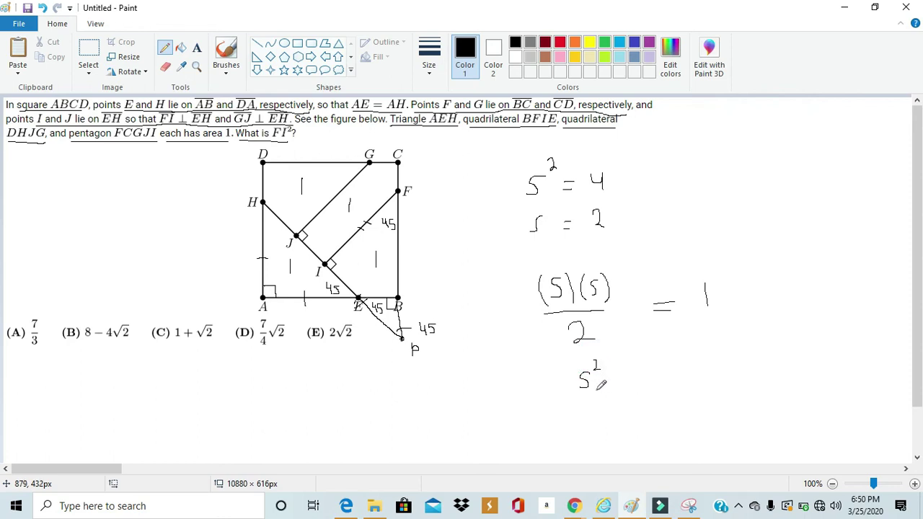
mouse_move(579, 391)
mouse_down()
mouse_move(603, 390)
mouse_move(602, 414)
mouse_up()
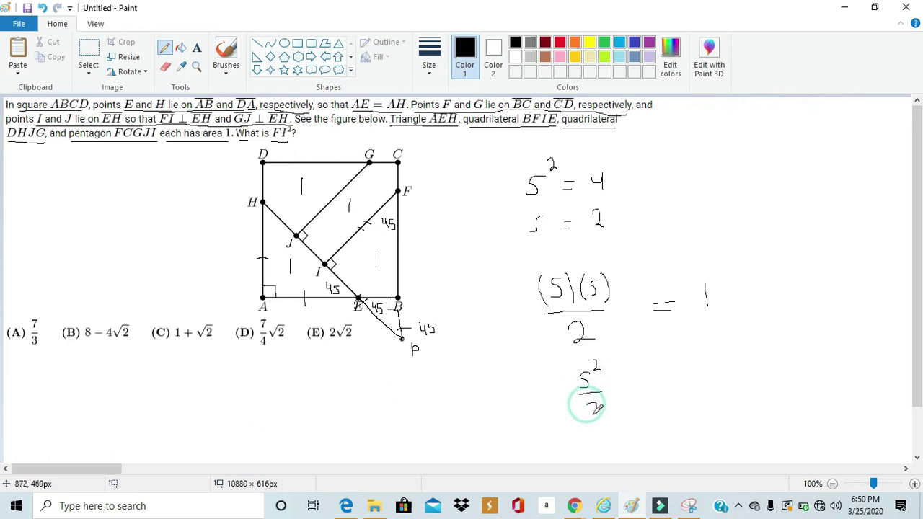
drag(637, 381, 673, 392)
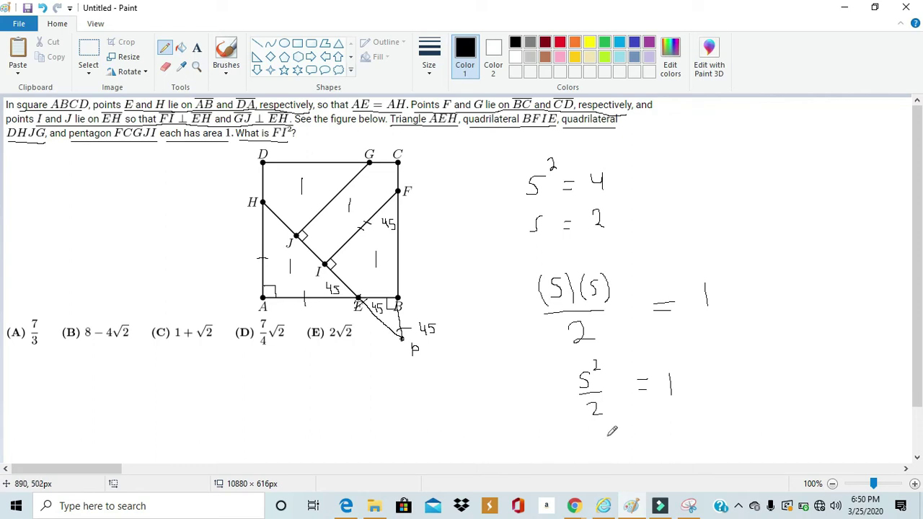
Step: Solve to S = √2 and label the left side AH as √2
mouse_move(608, 436)
mouse_down()
mouse_move(602, 446)
mouse_move(631, 443)
mouse_move(666, 422)
mouse_move(683, 442)
mouse_up()
drag(667, 421, 688, 418)
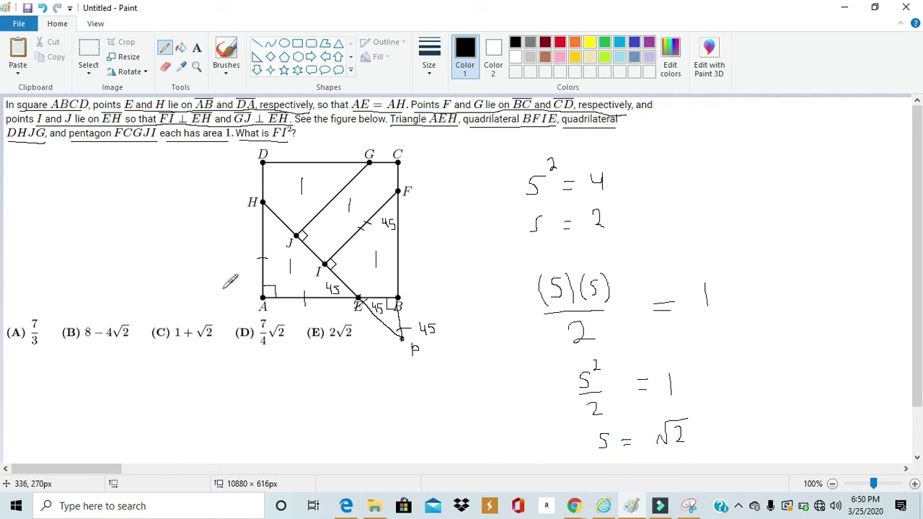
mouse_move(199, 273)
mouse_down()
mouse_move(224, 253)
mouse_move(225, 270)
mouse_up()
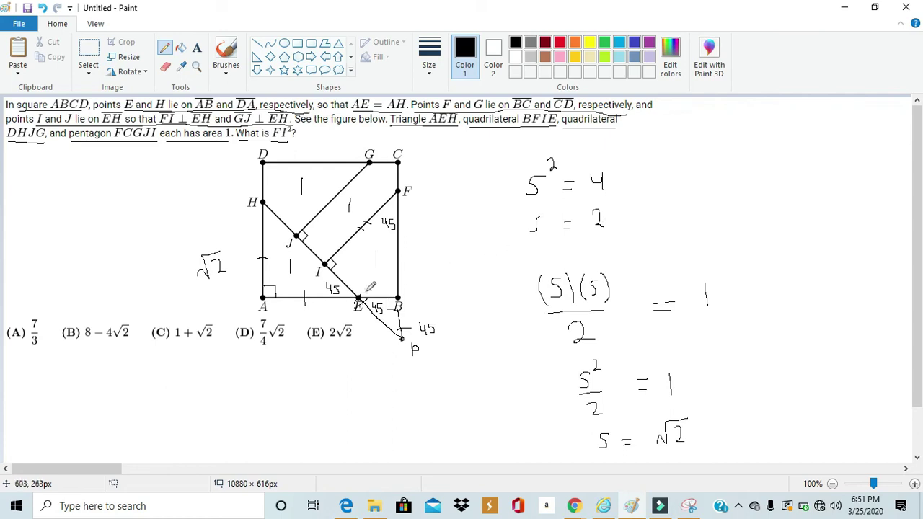
Step: Label AE √2, mark the angle at B, label EB and BP 2−√2, and start (2−√2 at upper right
mouse_move(308, 319)
mouse_down()
mouse_move(331, 308)
mouse_move(329, 321)
mouse_up()
mouse_move(384, 295)
mouse_down()
mouse_move(446, 285)
mouse_move(452, 265)
mouse_move(457, 286)
mouse_up()
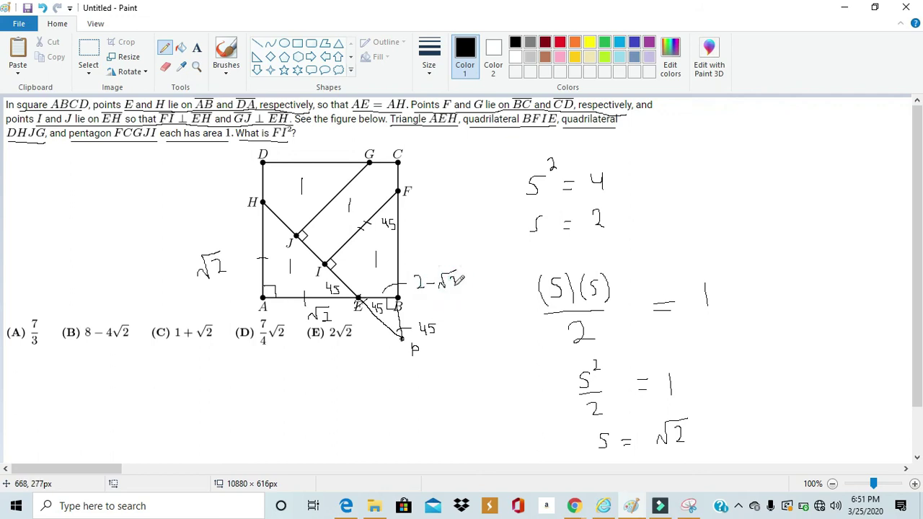
click(397, 314)
click(422, 306)
mouse_move(423, 307)
mouse_down()
mouse_move(422, 318)
mouse_move(471, 303)
mouse_move(464, 315)
mouse_up()
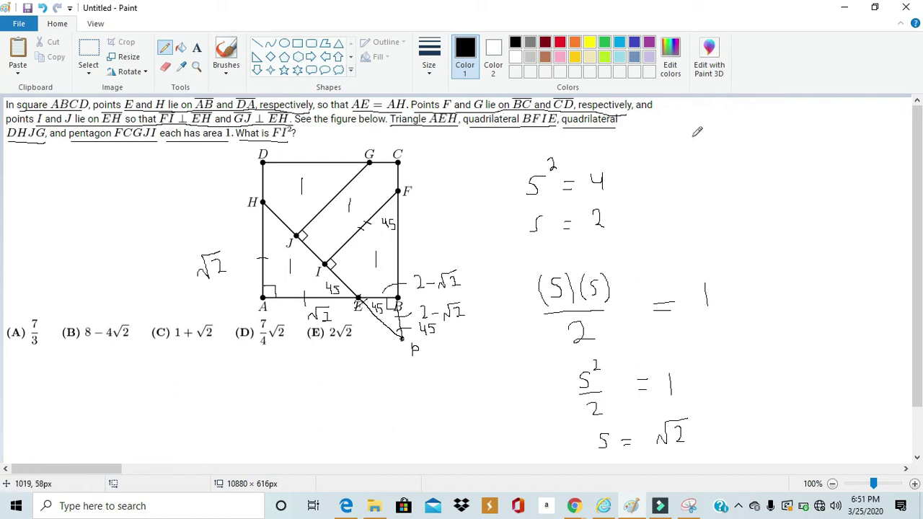
mouse_move(693, 138)
mouse_down()
mouse_move(703, 150)
mouse_move(738, 130)
mouse_move(737, 149)
mouse_up()
Step: Complete the expression (2−√2)²/2
drag(690, 131, 688, 161)
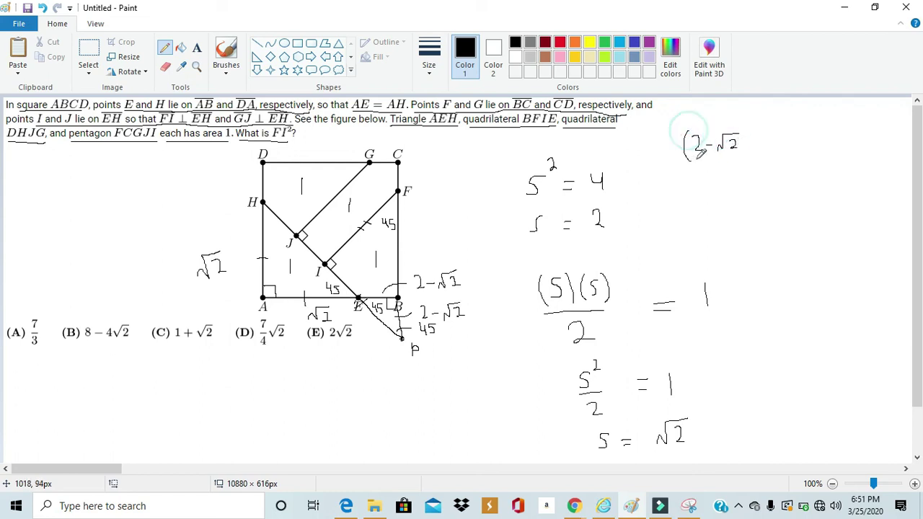
drag(750, 137, 751, 156)
drag(747, 124, 756, 132)
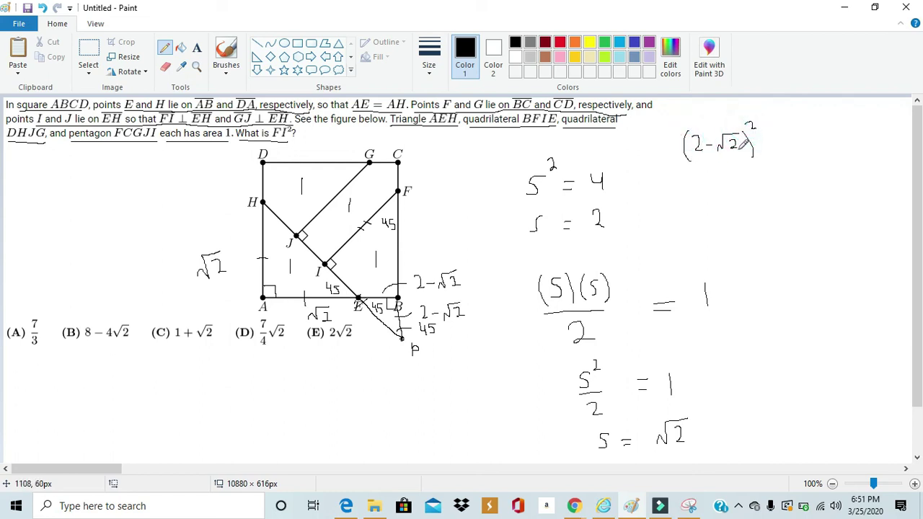
mouse_move(691, 170)
mouse_down()
mouse_move(754, 166)
mouse_move(739, 192)
mouse_up()
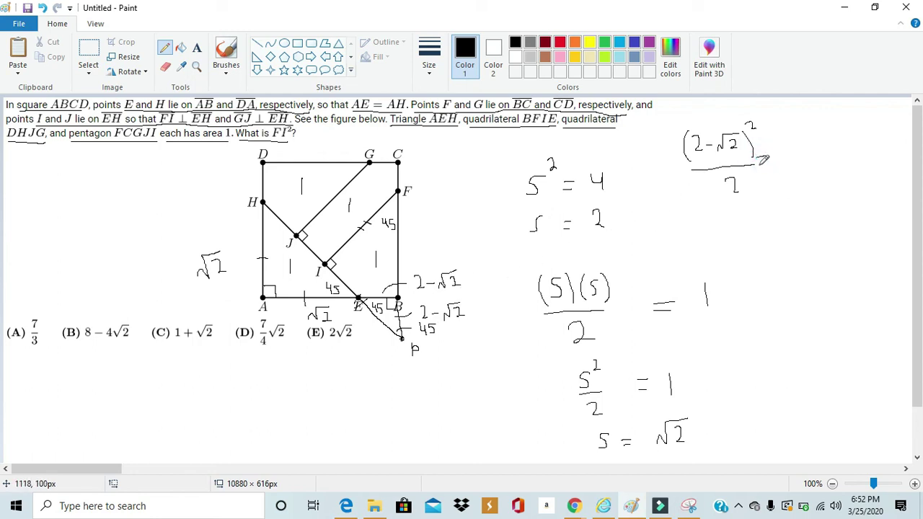
Step: Set it equal to (6−4√2)/2
drag(758, 165, 767, 163)
mouse_move(787, 136)
mouse_down()
mouse_move(790, 153)
mouse_move(822, 143)
mouse_up()
mouse_move(817, 137)
mouse_down()
mouse_move(818, 148)
mouse_move(830, 148)
mouse_move(857, 129)
mouse_move(852, 150)
mouse_up()
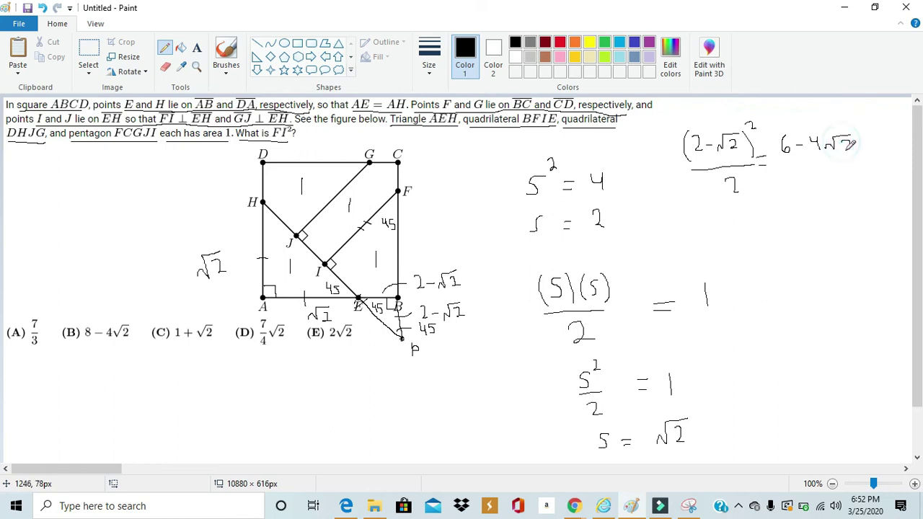
mouse_move(784, 166)
mouse_down()
mouse_move(841, 153)
mouse_move(829, 184)
mouse_up()
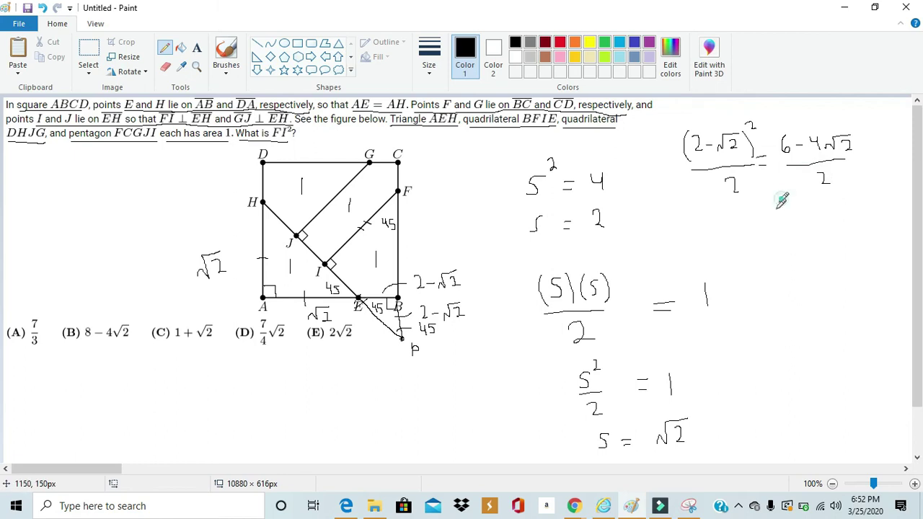
Step: Draw a down arrow to 3−2√2 and label it as the small triangle's area
mouse_move(781, 200)
mouse_down()
mouse_move(766, 261)
mouse_move(789, 252)
mouse_move(808, 259)
mouse_move(830, 243)
mouse_move(830, 256)
mouse_up()
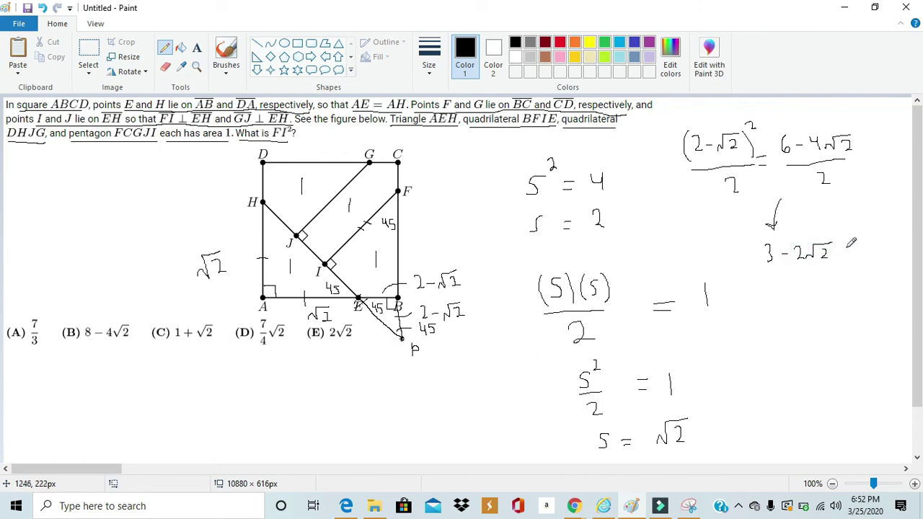
click(848, 251)
mouse_move(847, 246)
mouse_down()
mouse_move(847, 257)
mouse_move(853, 252)
mouse_up()
mouse_move(843, 258)
mouse_down()
mouse_move(859, 247)
mouse_move(887, 262)
mouse_move(895, 250)
mouse_up()
drag(888, 256, 896, 263)
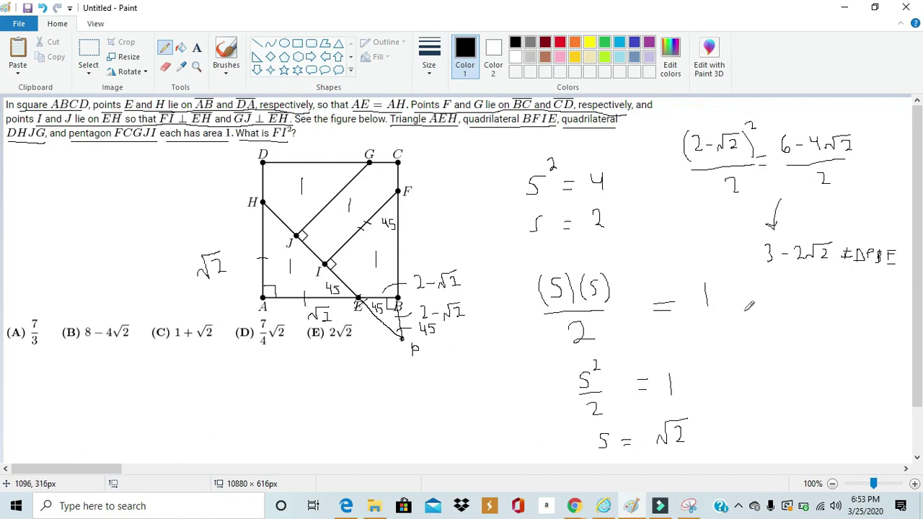
Step: Write [AFIP] = 4−2√2, tick segment EP, and begin s²/2 = 4 − beneath it
mouse_move(737, 311)
mouse_down()
mouse_move(726, 332)
mouse_move(765, 326)
mouse_move(772, 312)
mouse_move(774, 326)
mouse_move(794, 313)
mouse_move(803, 318)
mouse_move(798, 330)
mouse_move(843, 320)
mouse_move(848, 332)
mouse_move(859, 323)
mouse_move(878, 332)
mouse_move(890, 308)
mouse_move(891, 329)
mouse_up()
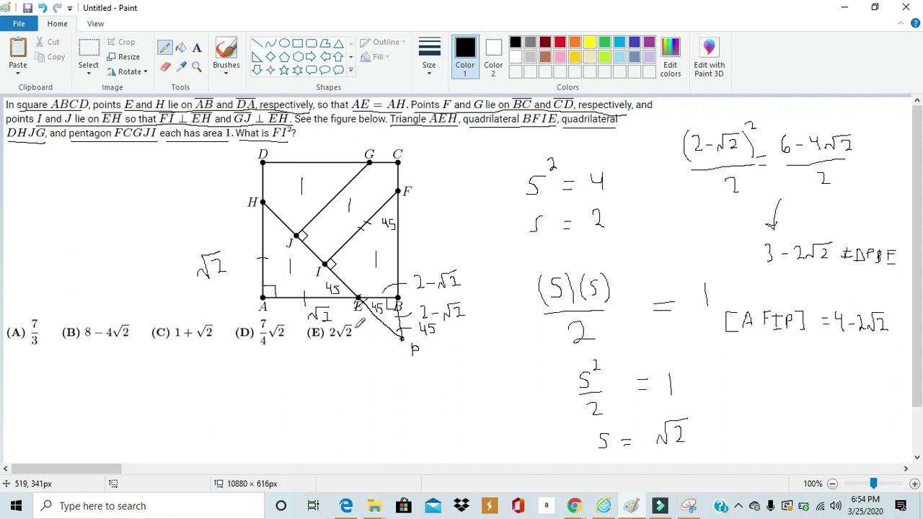
drag(374, 298, 369, 304)
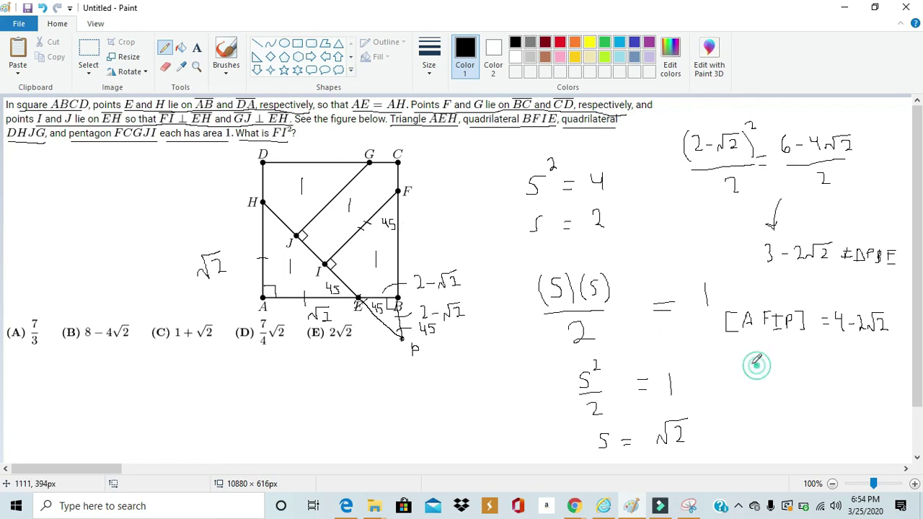
mouse_move(757, 365)
mouse_down()
mouse_move(761, 376)
mouse_move(771, 364)
mouse_move(785, 388)
mouse_move(779, 409)
mouse_move(810, 380)
mouse_move(843, 382)
mouse_up()
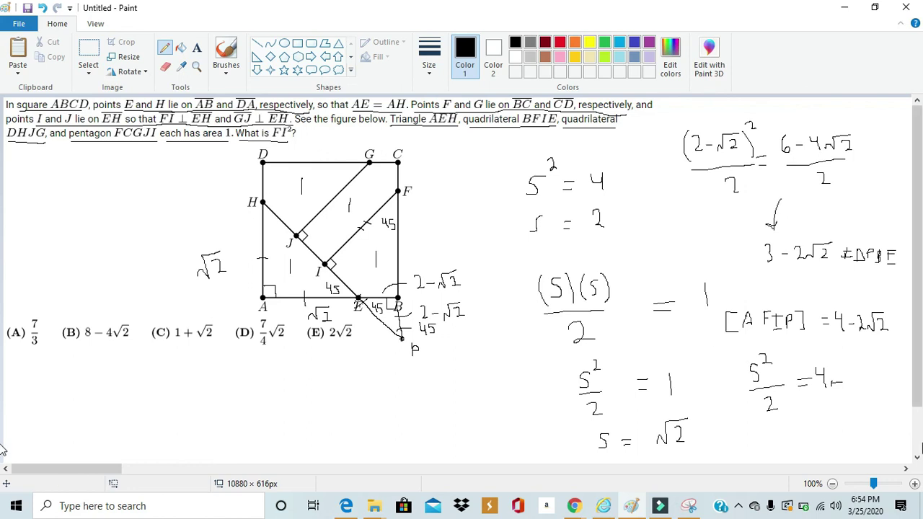
Step: Finish S²/2 = 4−2√2, write S² = 8−4√2 beneath it, and start circling answer choice B
mouse_move(844, 374)
mouse_down()
mouse_move(852, 384)
mouse_move(893, 356)
mouse_move(879, 372)
mouse_move(888, 386)
mouse_up()
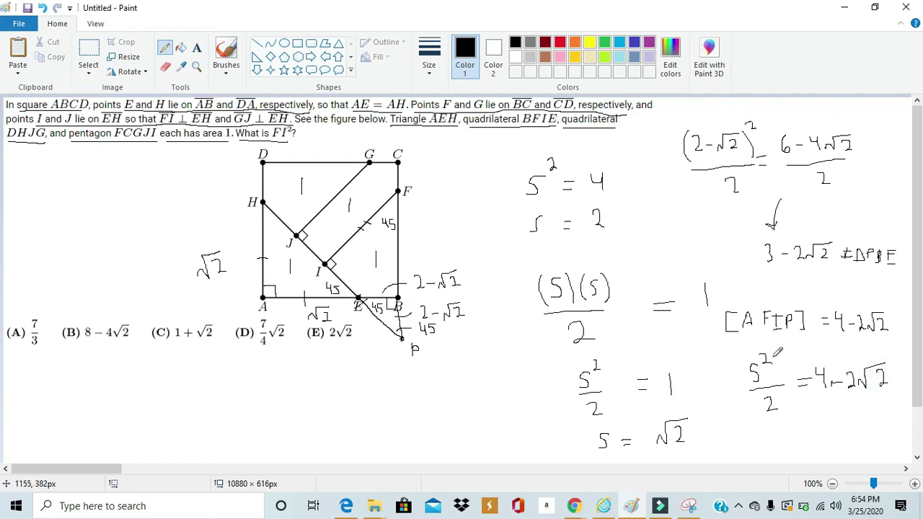
mouse_move(779, 431)
mouse_down()
mouse_move(772, 447)
mouse_move(795, 430)
mouse_move(815, 438)
mouse_move(824, 425)
mouse_move(847, 432)
mouse_move(886, 414)
mouse_move(882, 429)
mouse_up()
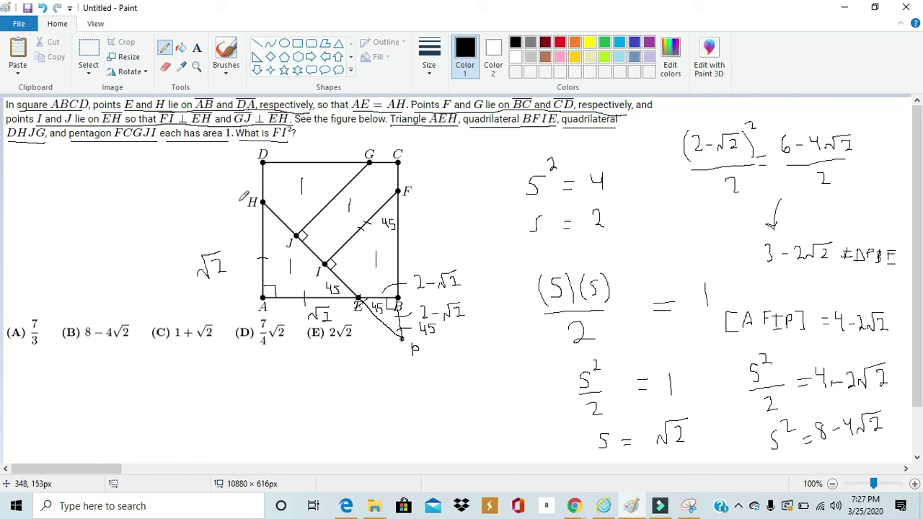
mouse_move(97, 318)
mouse_down()
mouse_move(65, 320)
mouse_move(58, 337)
mouse_move(96, 317)
mouse_up()
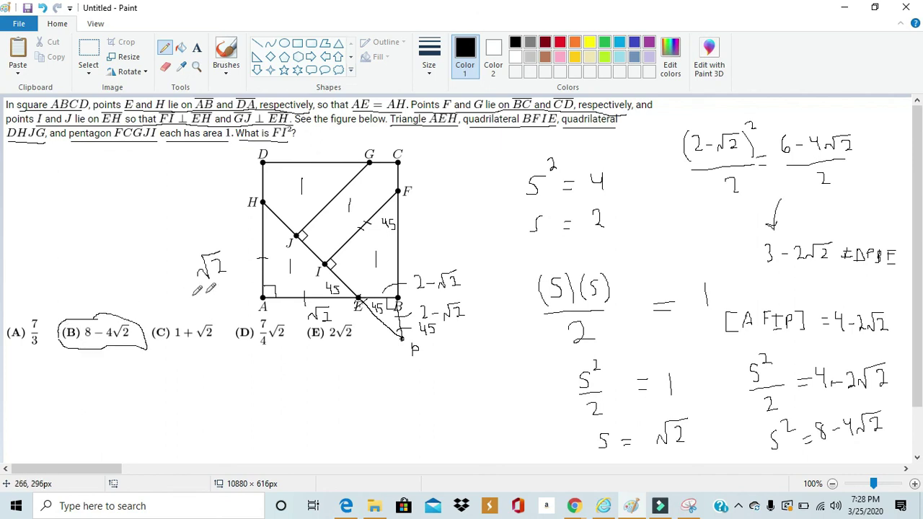